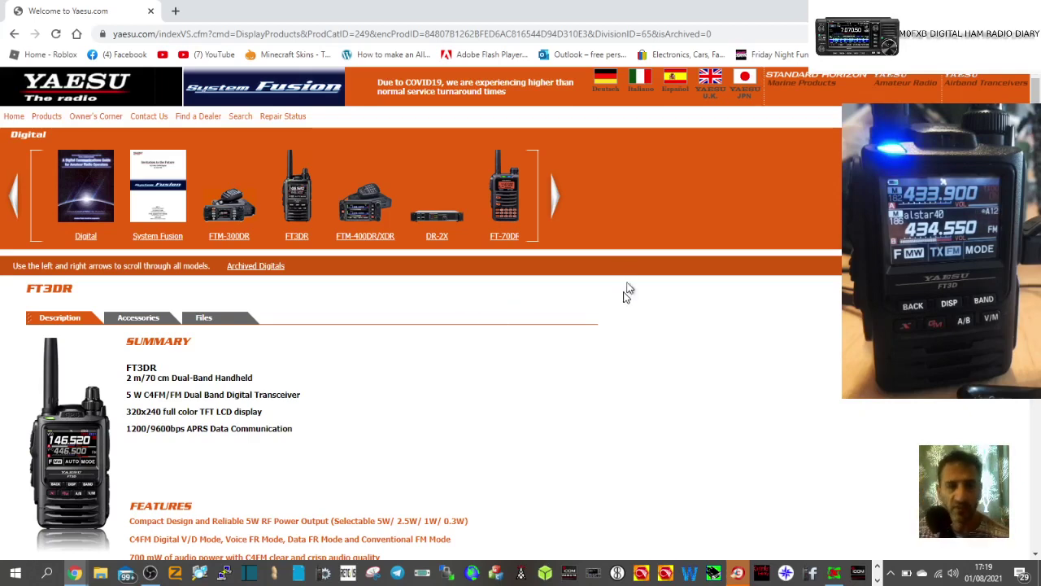
Open the FT3DR downloadable files and download the SCU-19 USB Driver Installation Manual from the Software section.
scroll(495, 282, down, 3)
scroll(476, 273, up, 3)
click(206, 319)
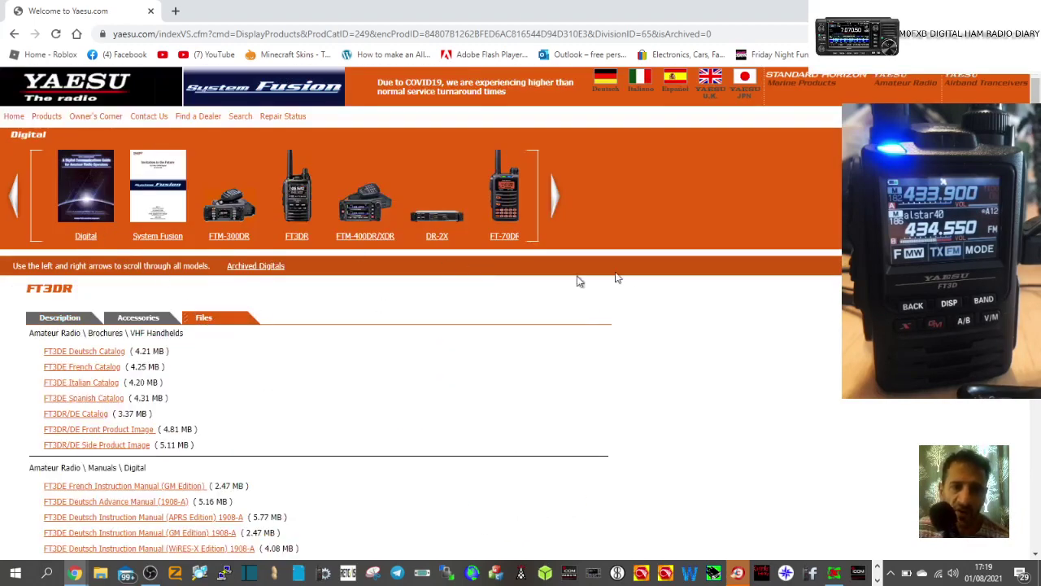
scroll(618, 285, down, 3)
scroll(569, 313, down, 3)
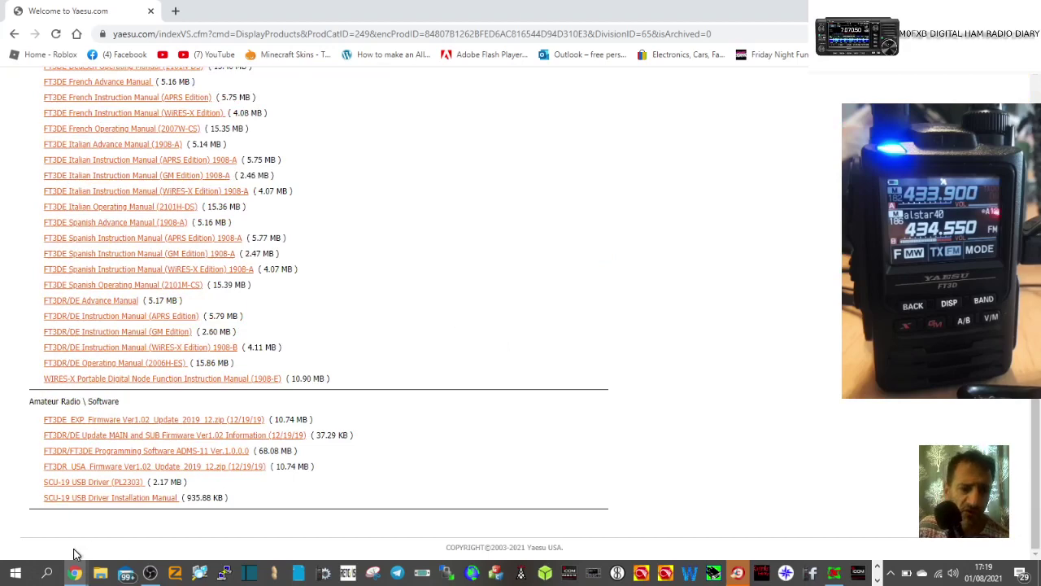
click(109, 499)
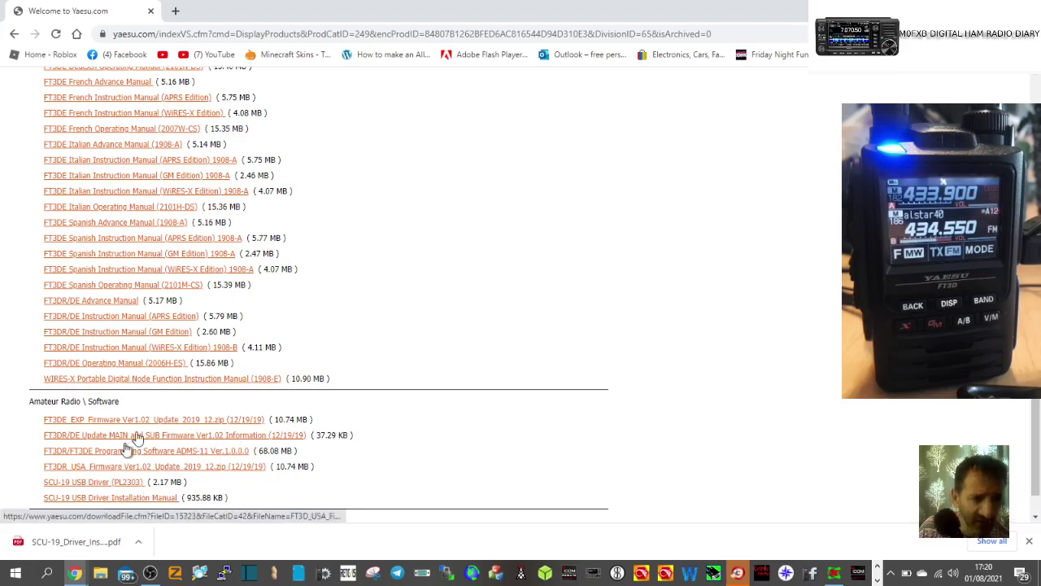
Download the FT3DR/FT3DE Programming Software ADMS-11 Ver.1.0.0.0 from the Software section.
scroll(162, 425, down, 1)
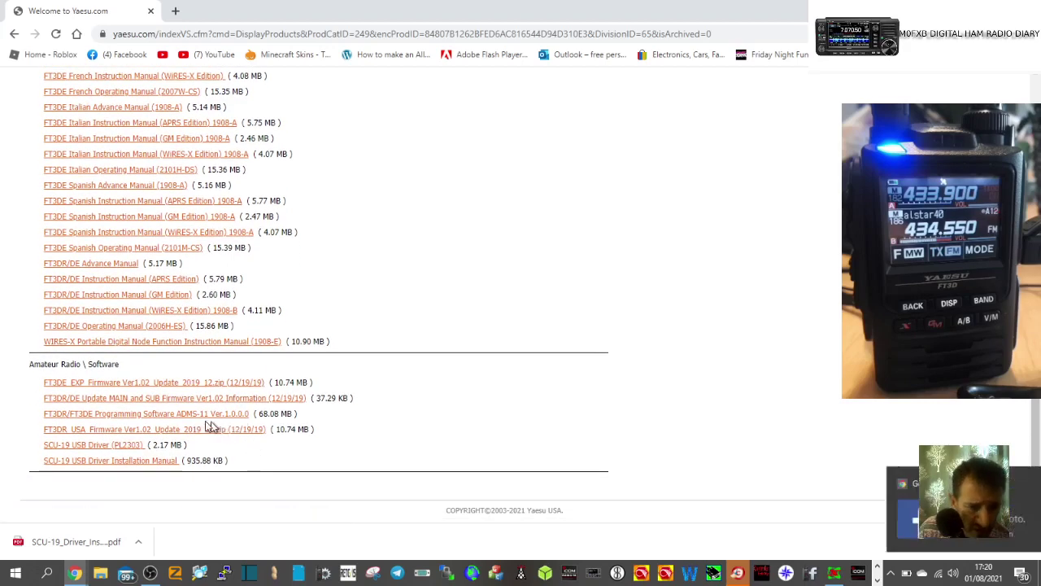
click(115, 414)
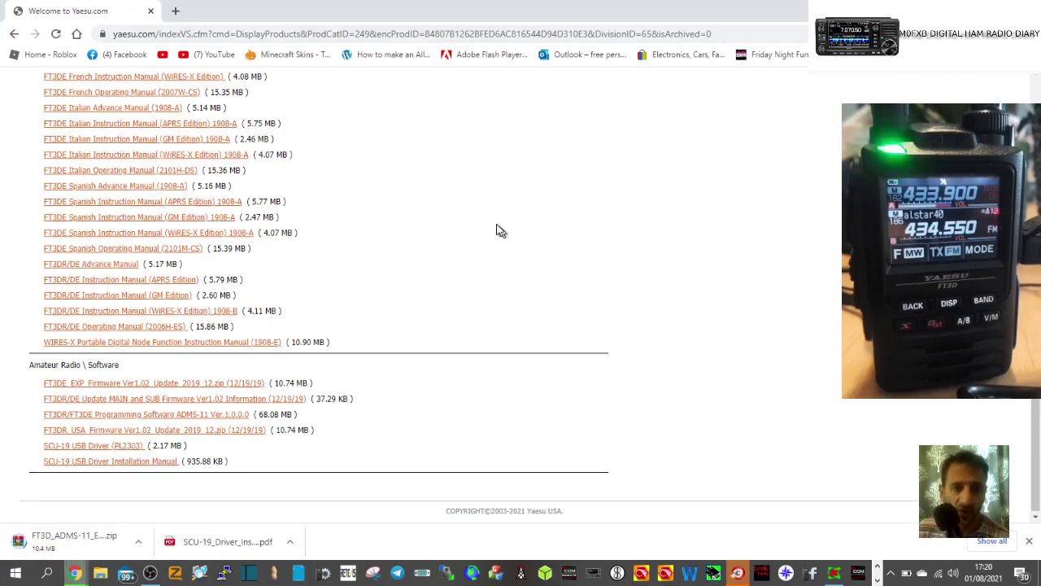
scroll(495, 225, up, 10)
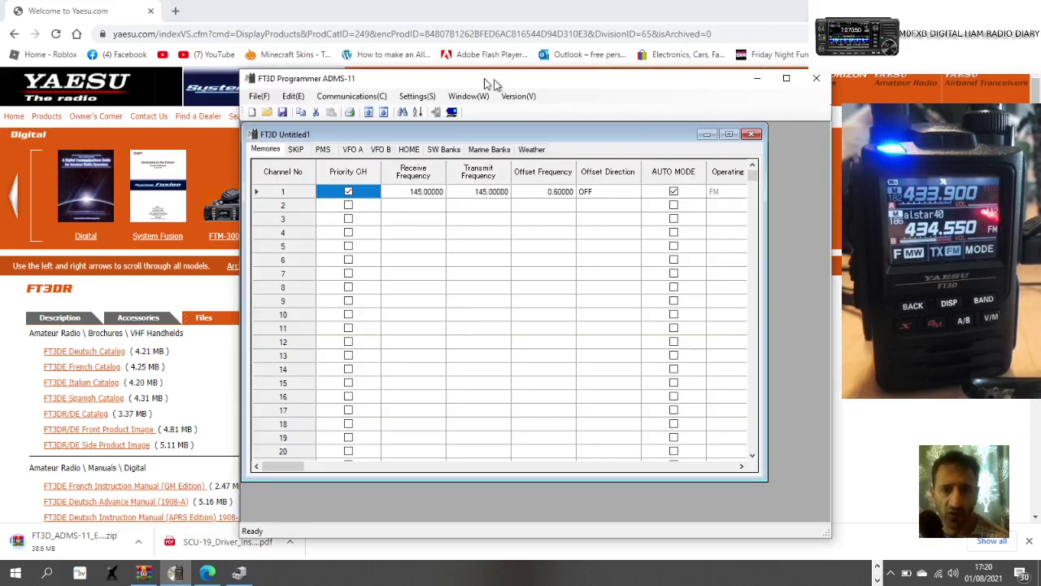
drag(547, 80, 393, 73)
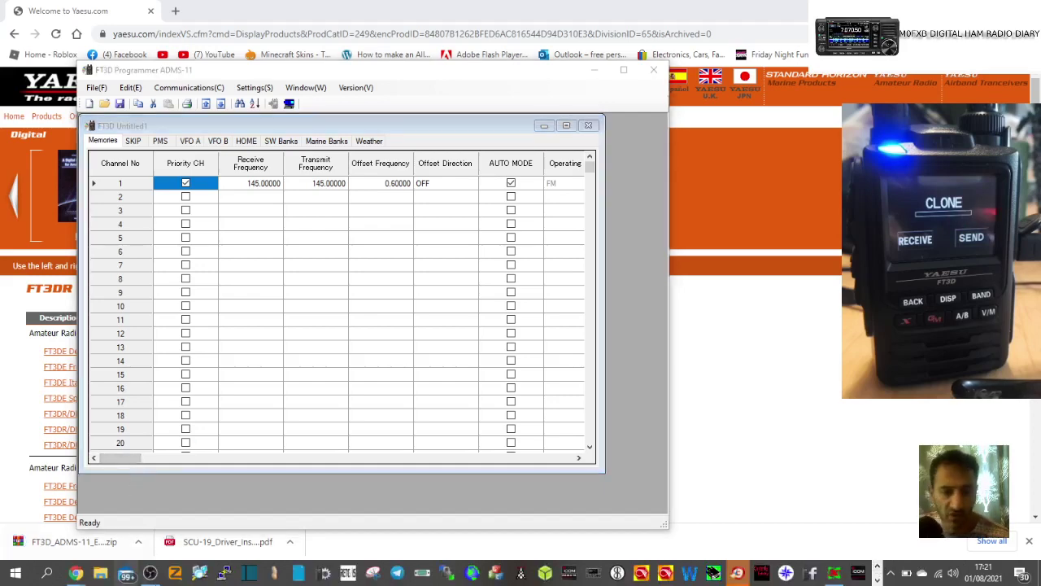
click(149, 575)
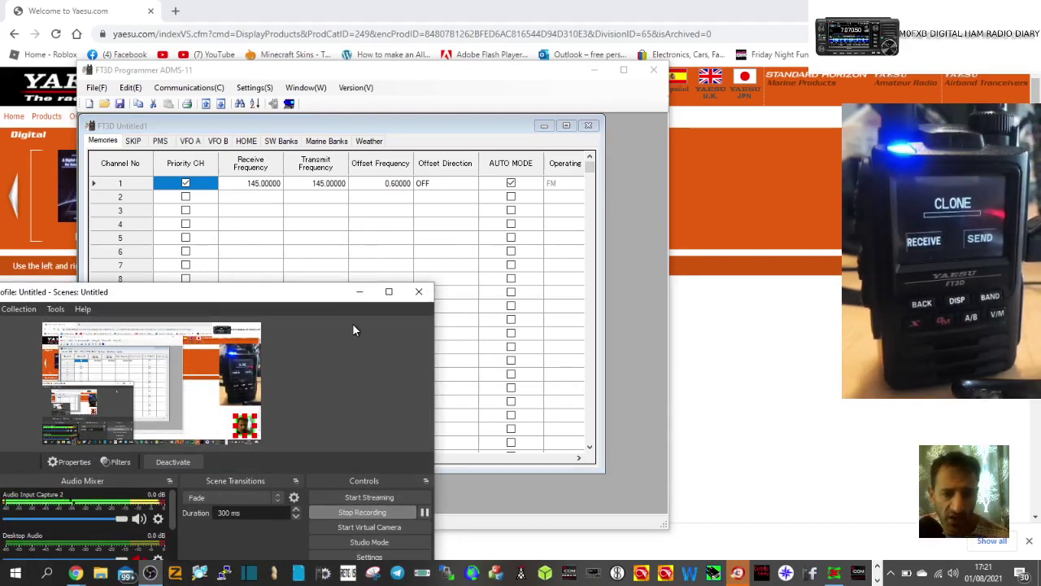
click(361, 294)
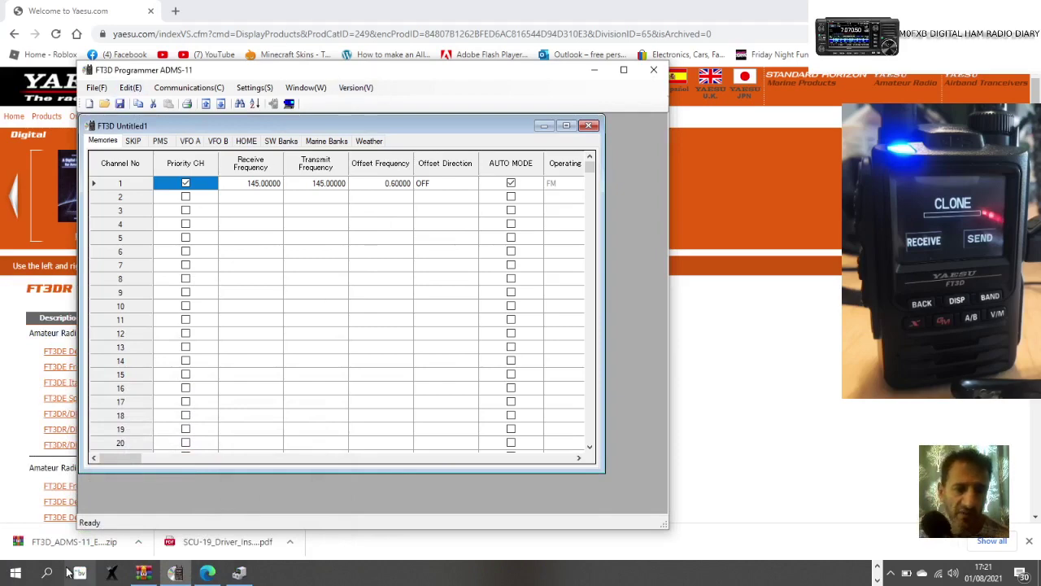
Check in Device Manager which COM port is assigned to the Prolific USB-to-Serial adapter.
right_click(18, 577)
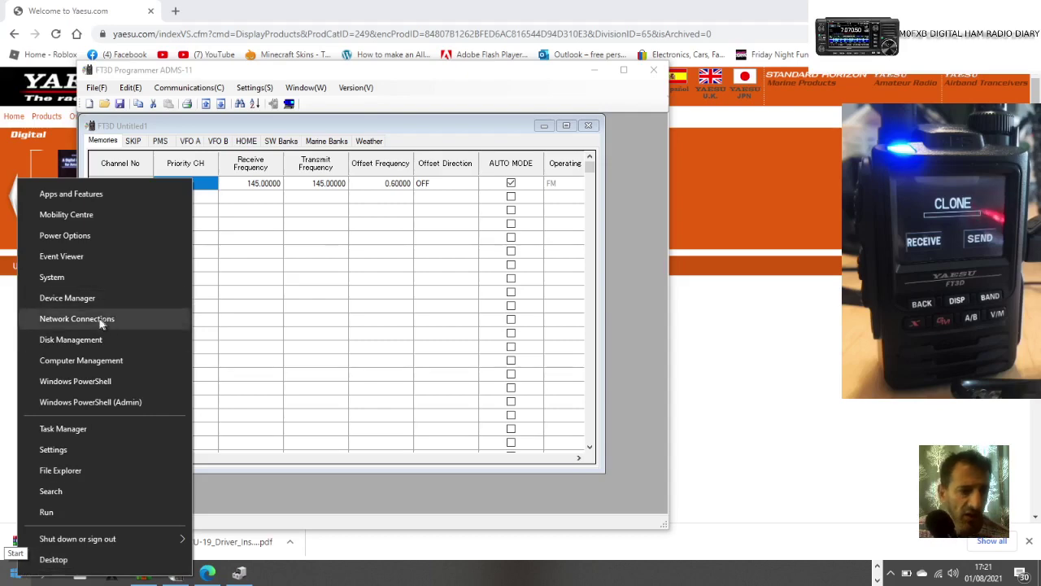
click(81, 298)
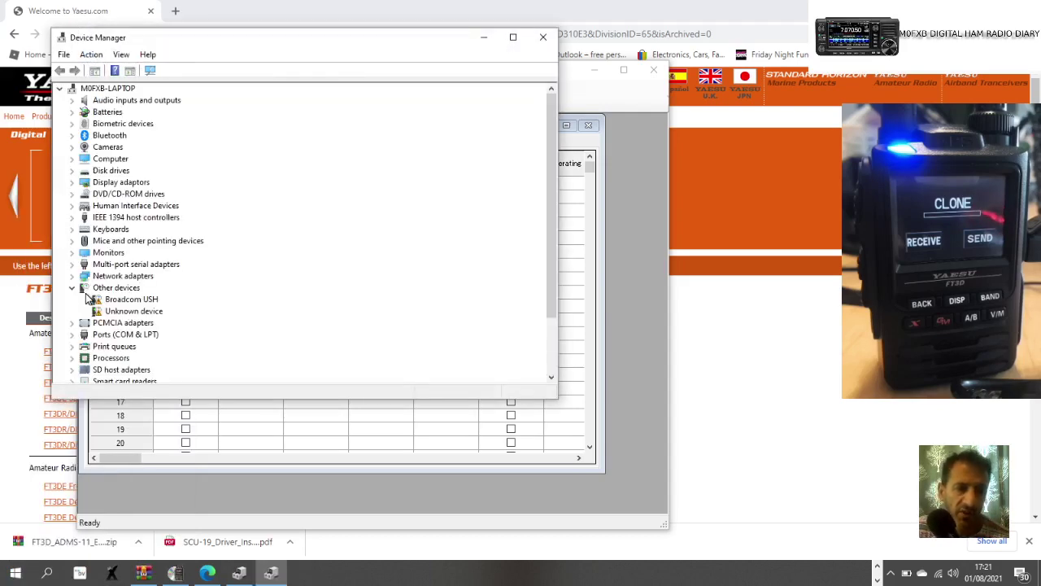
double_click(142, 336)
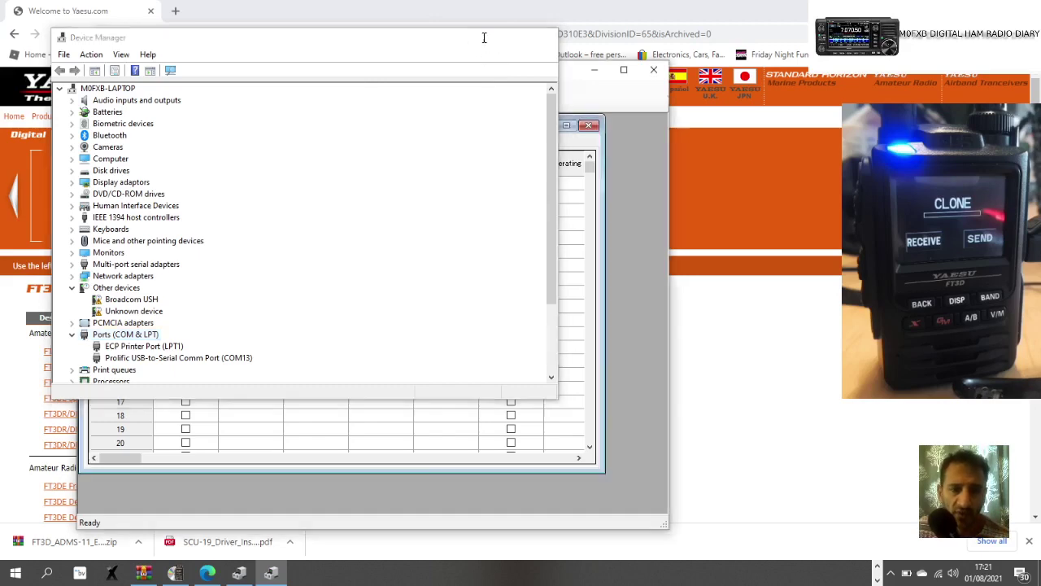
click(484, 39)
Set the FT3D Programmer's communication port to COM13.
click(187, 88)
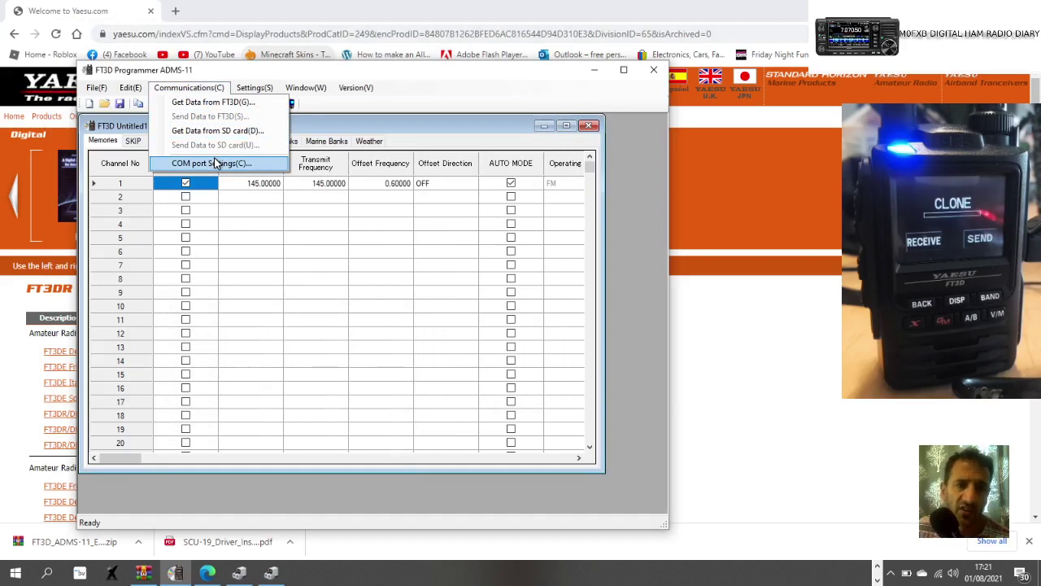
click(215, 162)
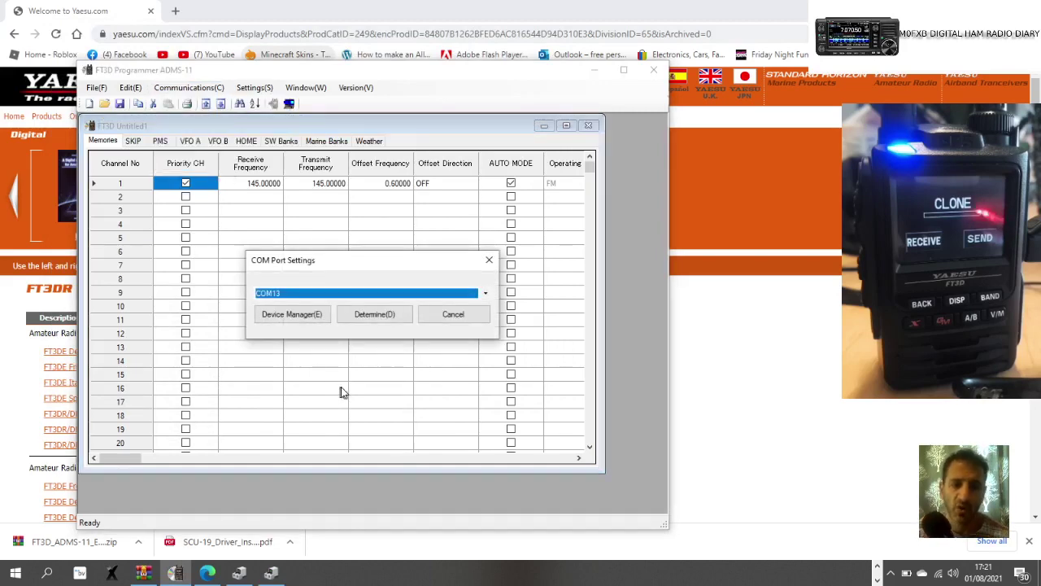
click(488, 293)
click(487, 293)
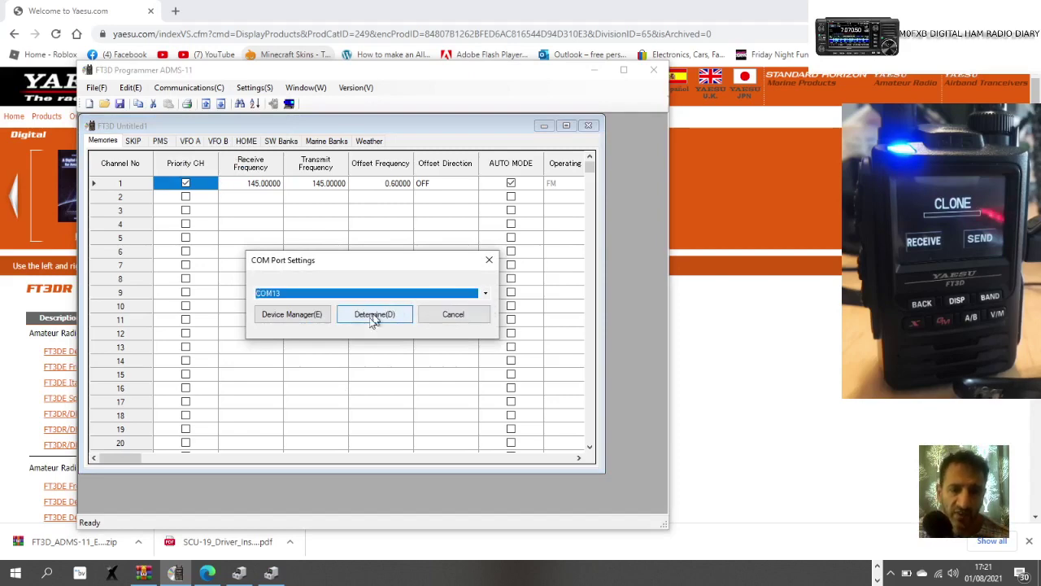
click(365, 324)
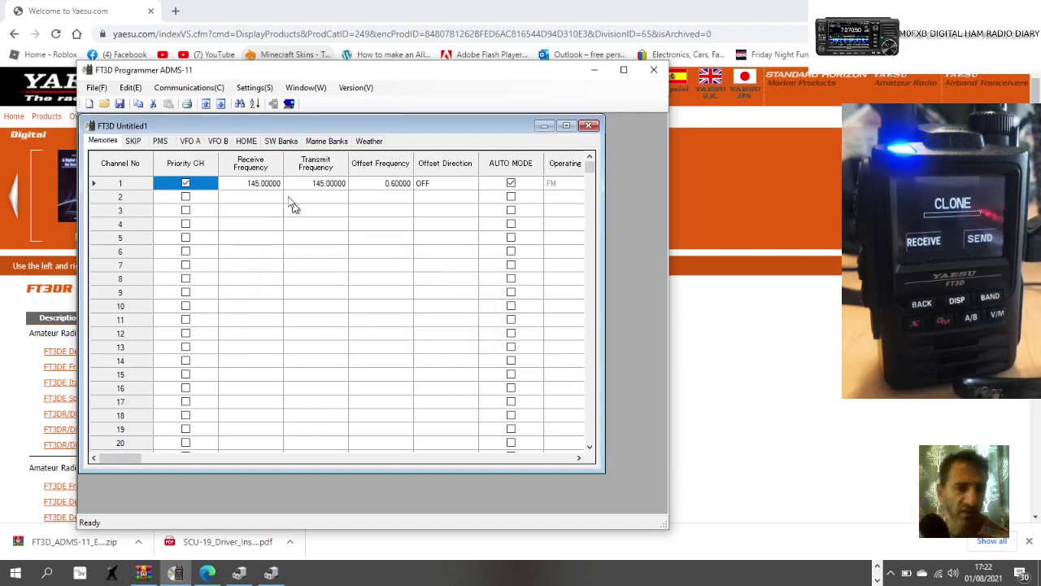
Read the data from the connected FT3D radio into the open programmer file.
click(184, 88)
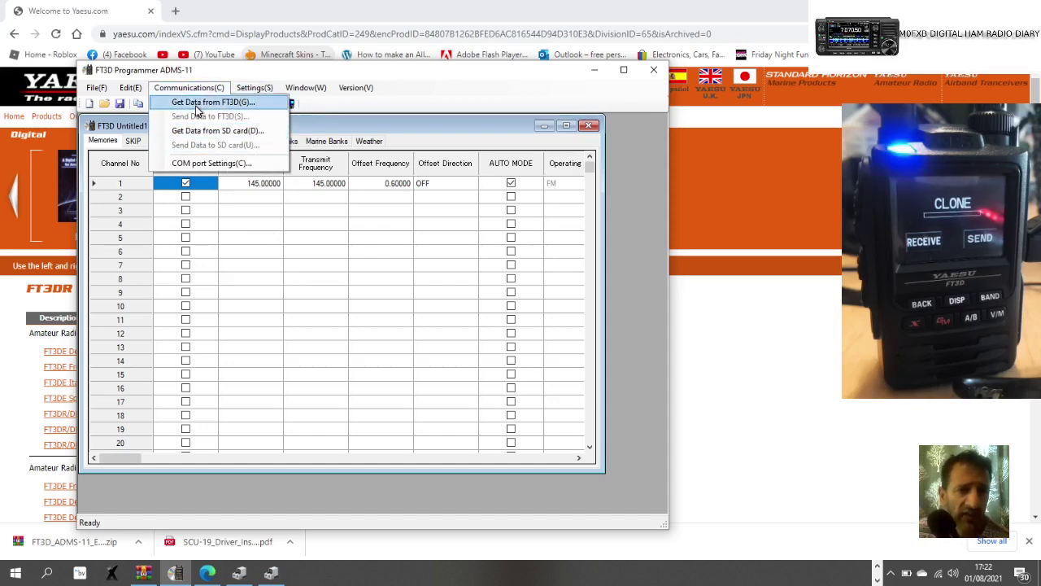
click(199, 106)
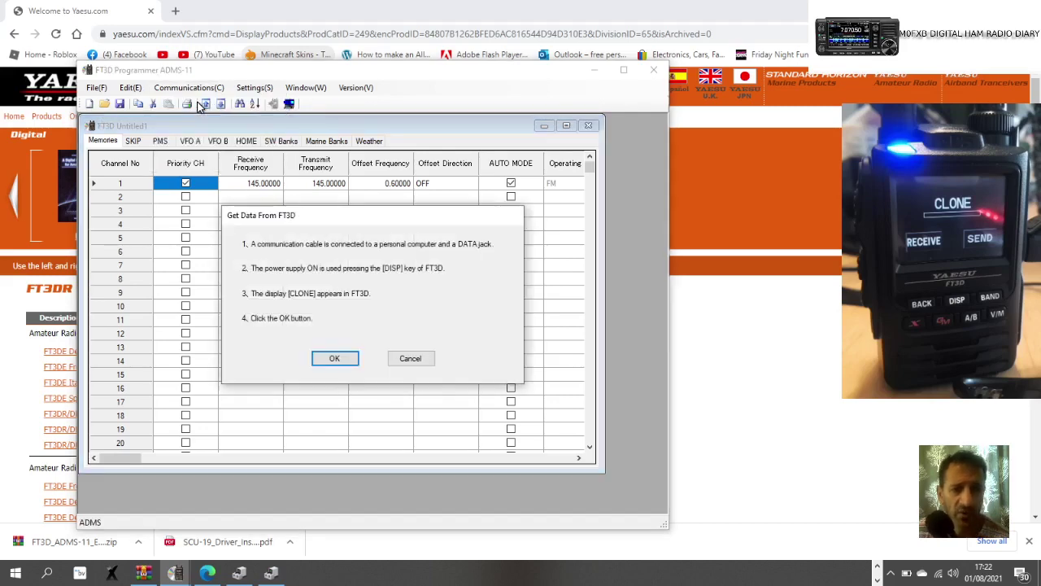
click(335, 359)
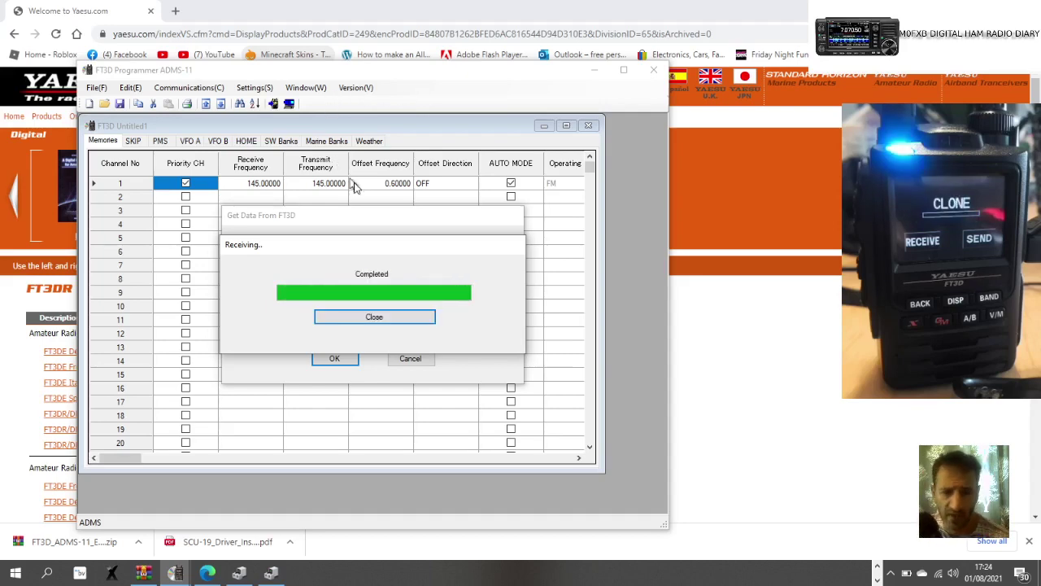
click(375, 317)
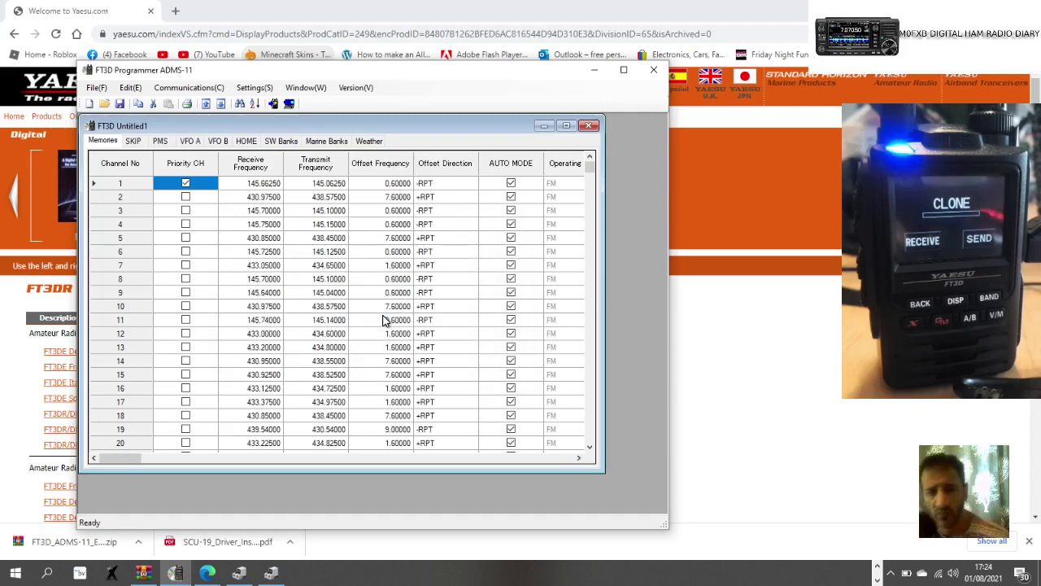
Review the memory channels read from the radio and the SKIP, PMS, VFO A, VFO B, HOME, SW Banks, Marine Banks and Weather pages.
scroll(348, 297, down, 3)
scroll(348, 291, up, 3)
scroll(348, 290, down, 3)
scroll(348, 290, up, 3)
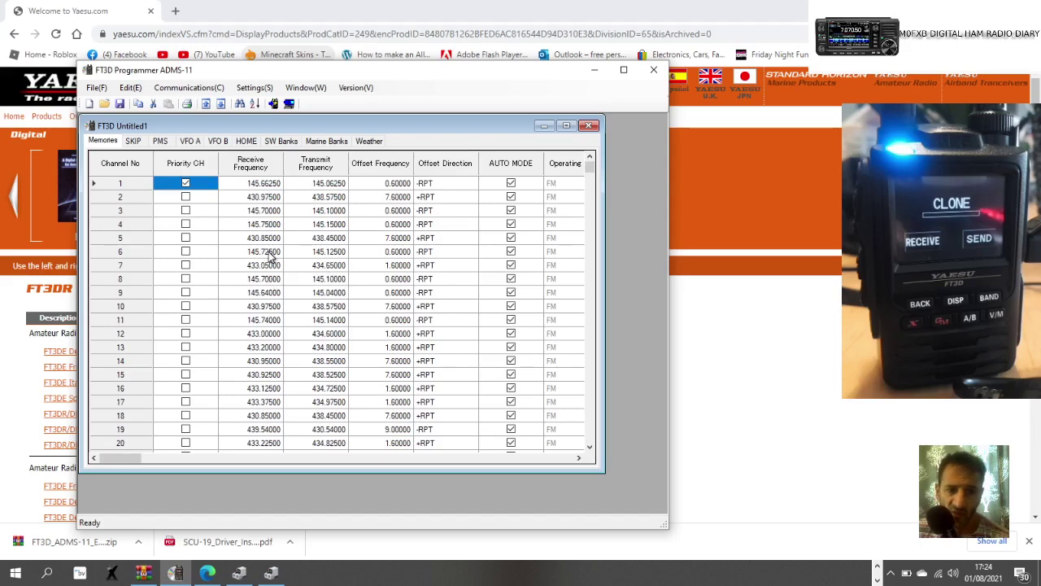
scroll(273, 259, down, 5)
scroll(274, 263, up, 5)
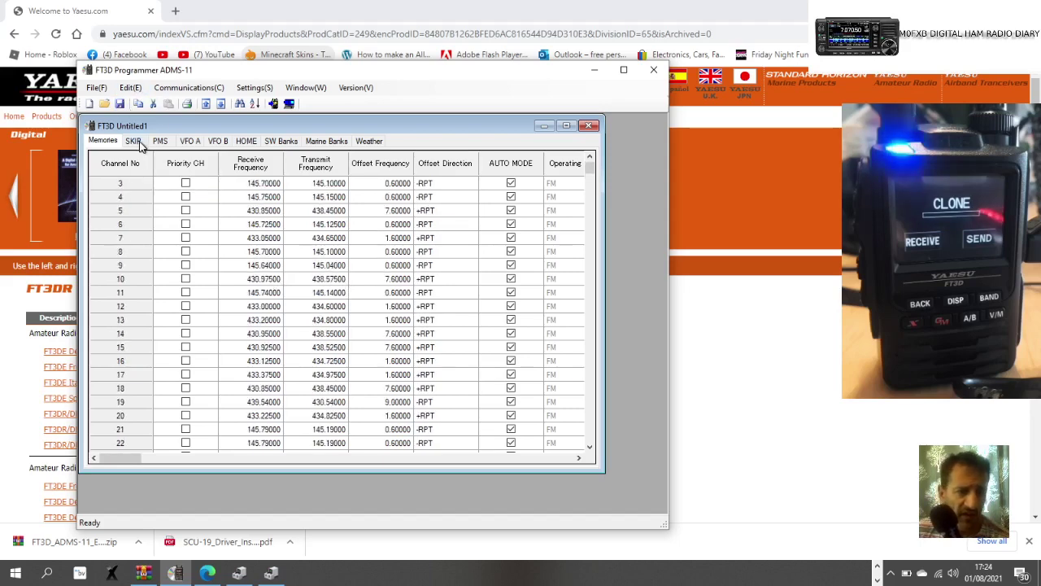
click(135, 142)
click(160, 141)
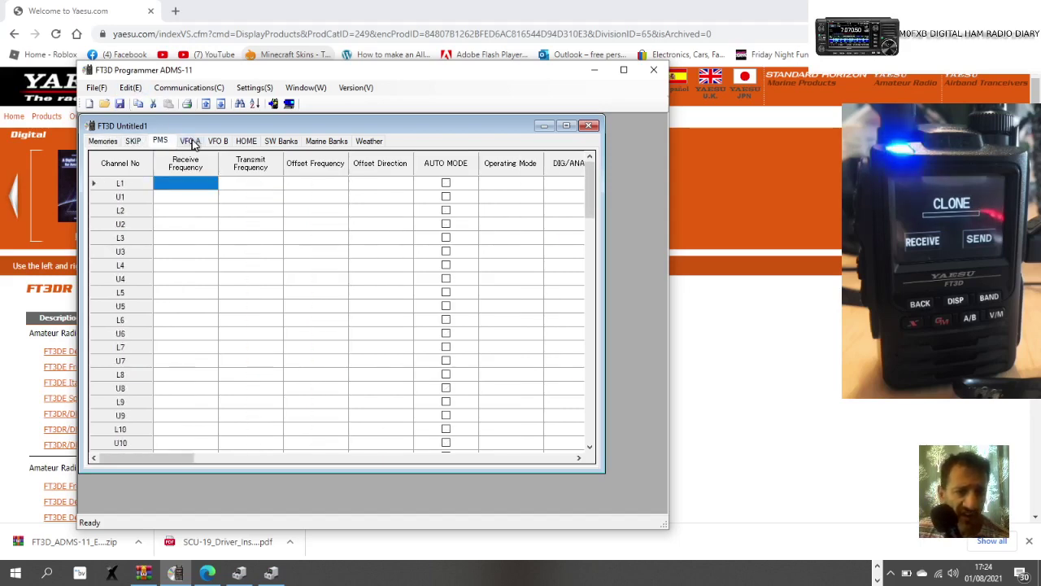
click(191, 141)
click(217, 141)
click(247, 143)
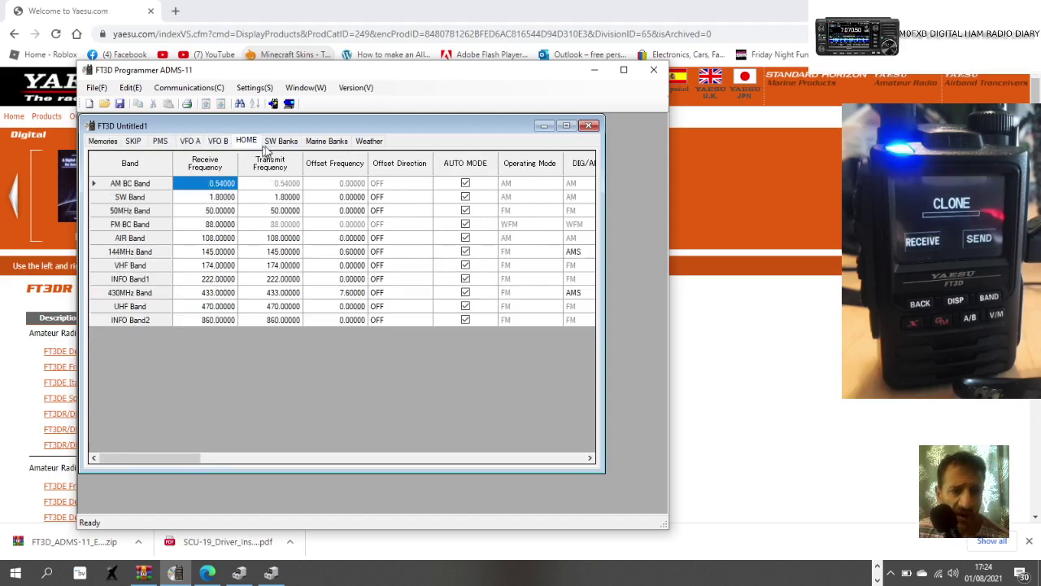
click(278, 143)
click(334, 144)
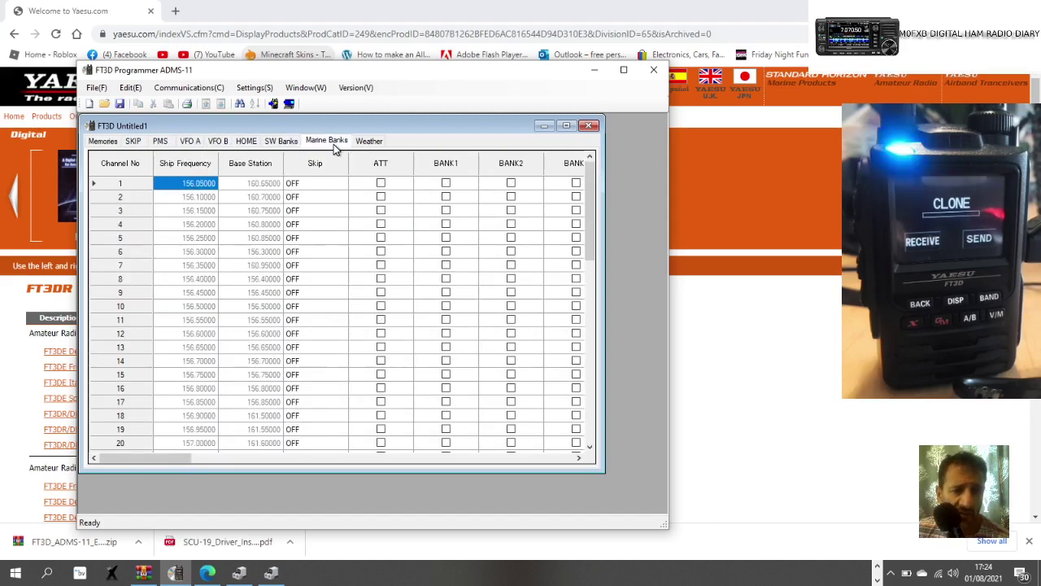
click(373, 142)
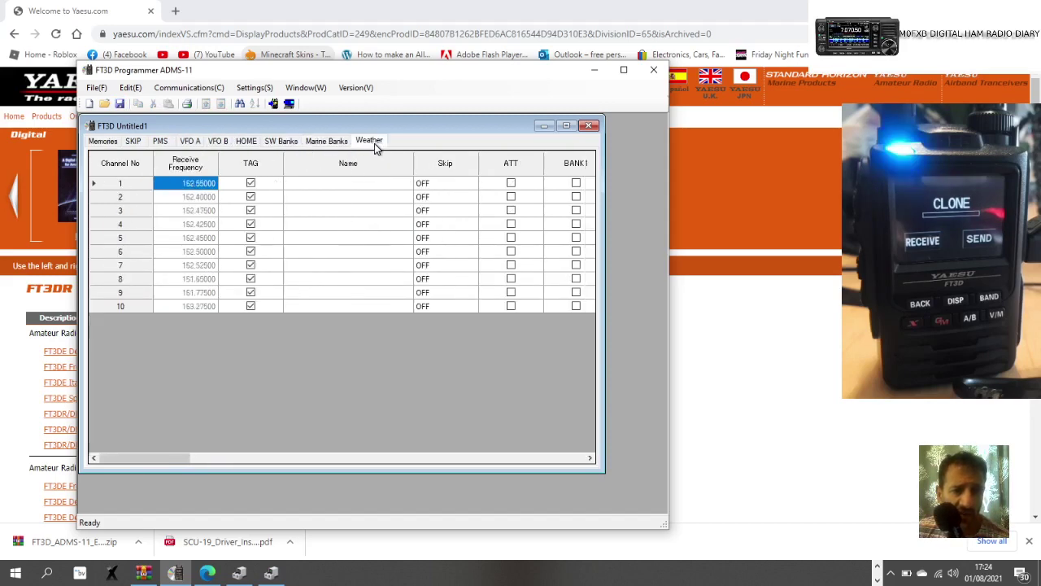
click(105, 142)
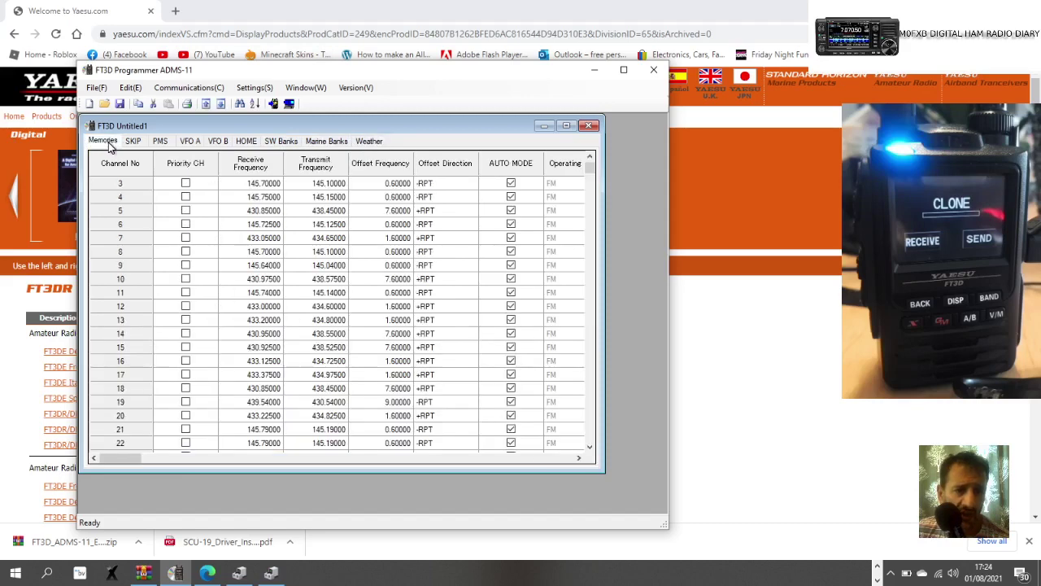
Try to send the programmer's channel data to the FT3D radio.
click(188, 89)
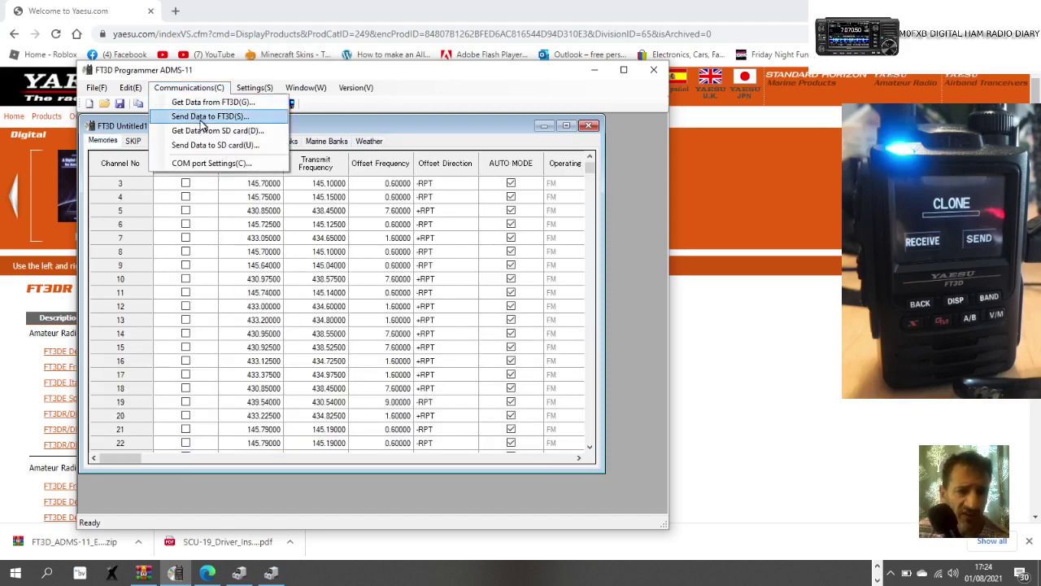
click(203, 118)
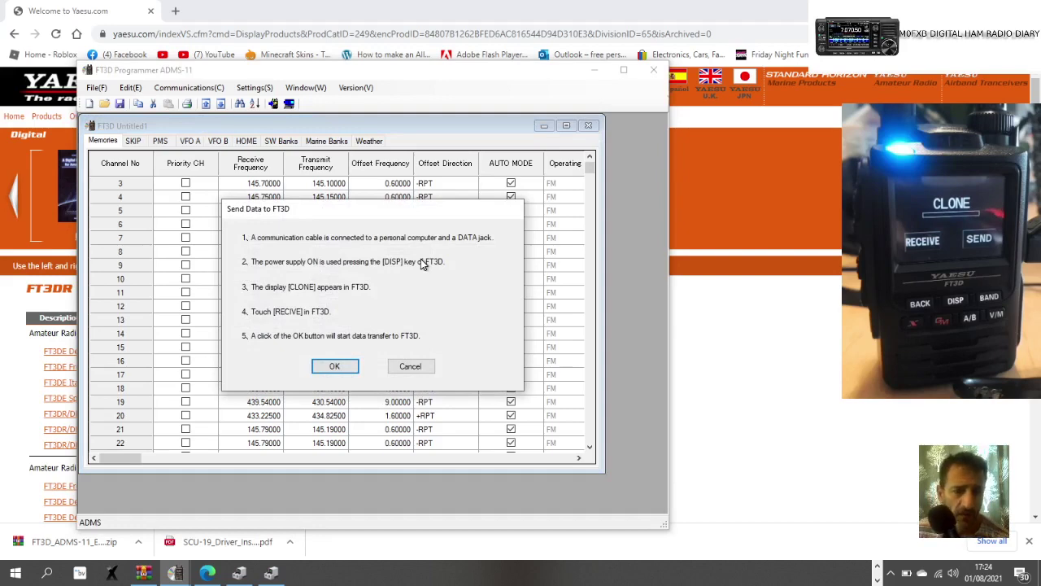
click(340, 370)
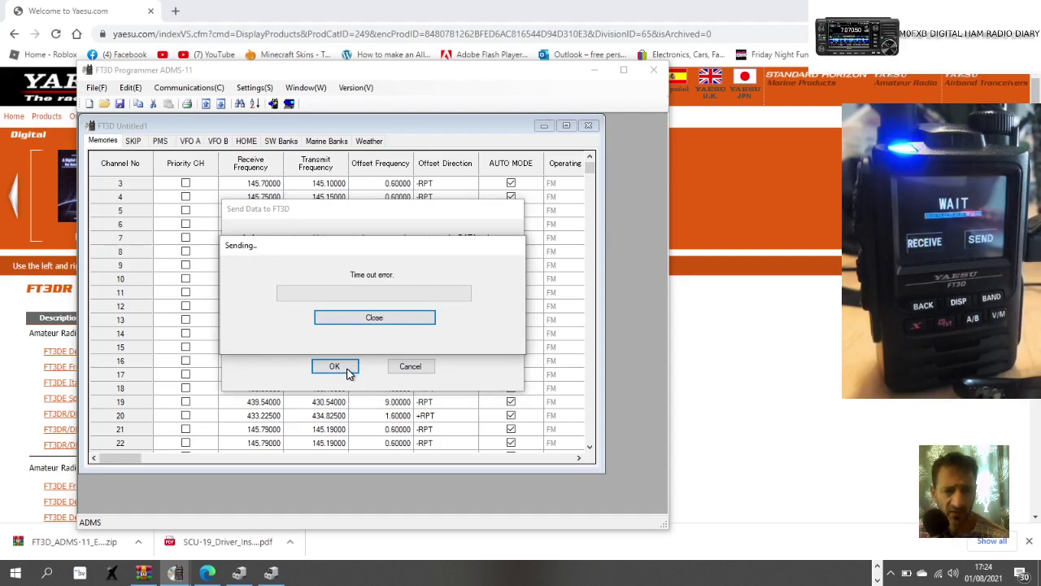
click(375, 319)
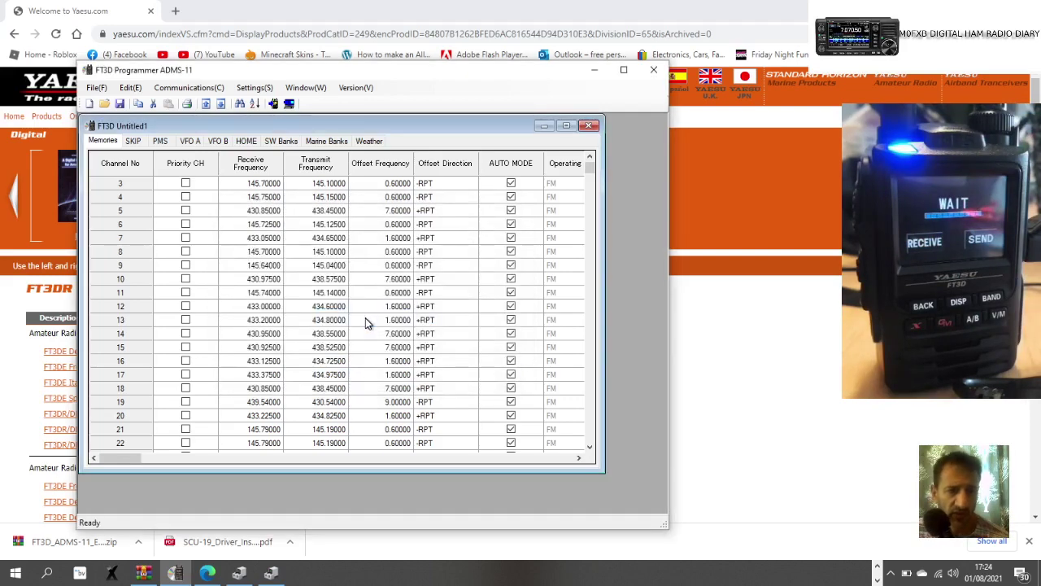
click(186, 87)
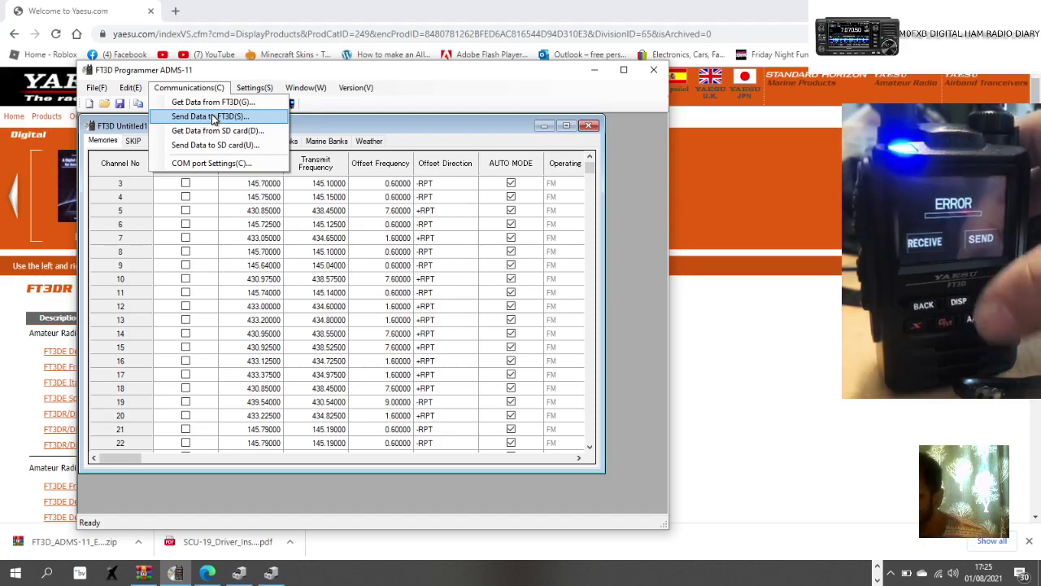
click(489, 92)
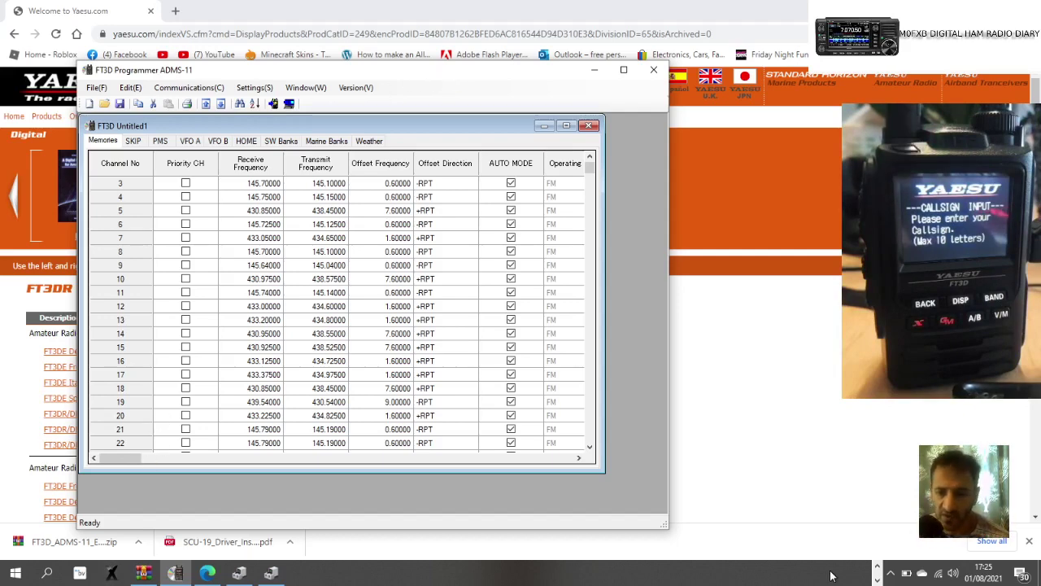
click(879, 572)
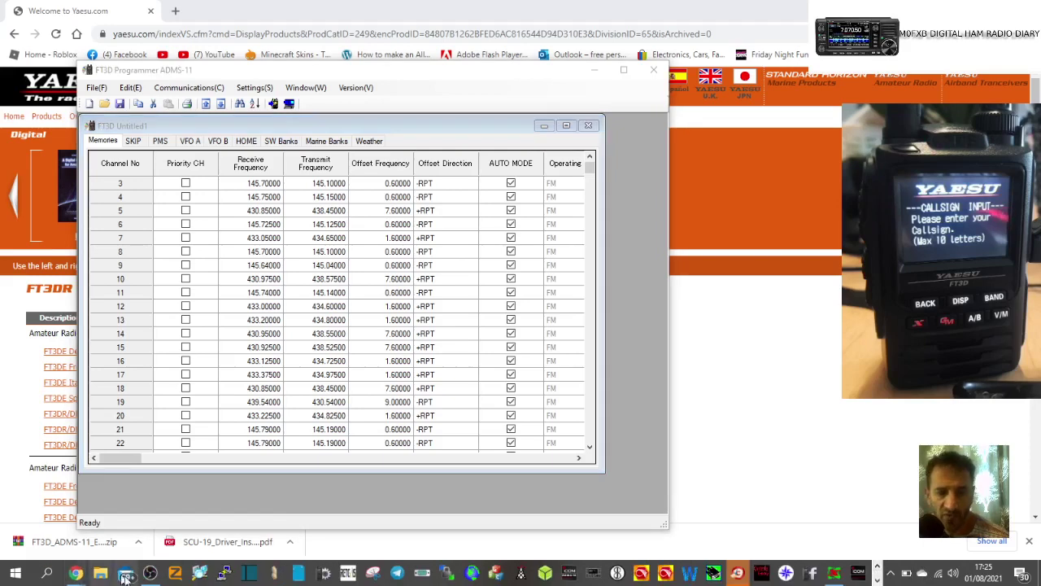
click(150, 574)
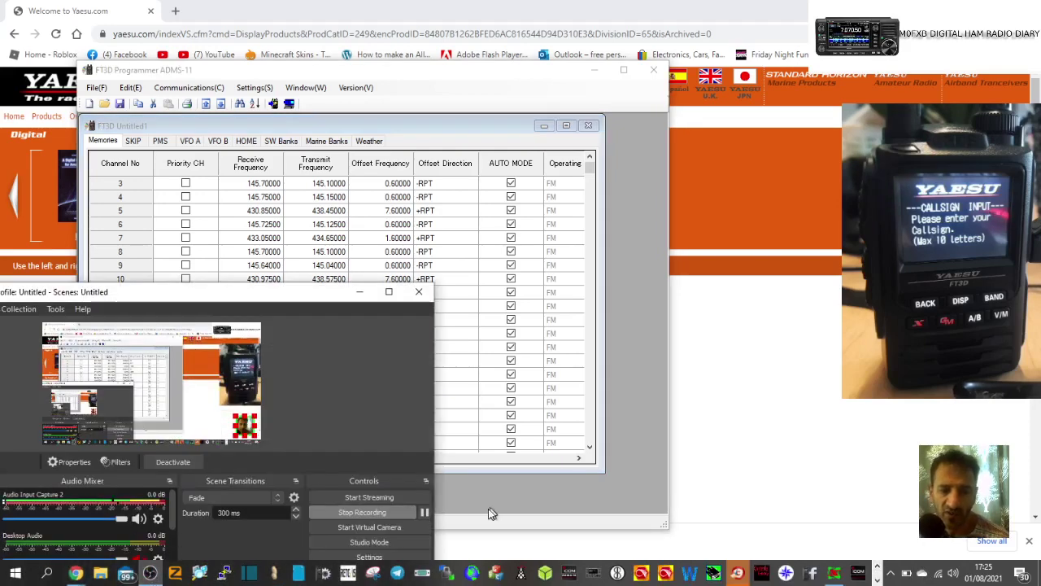
drag(425, 514, 434, 456)
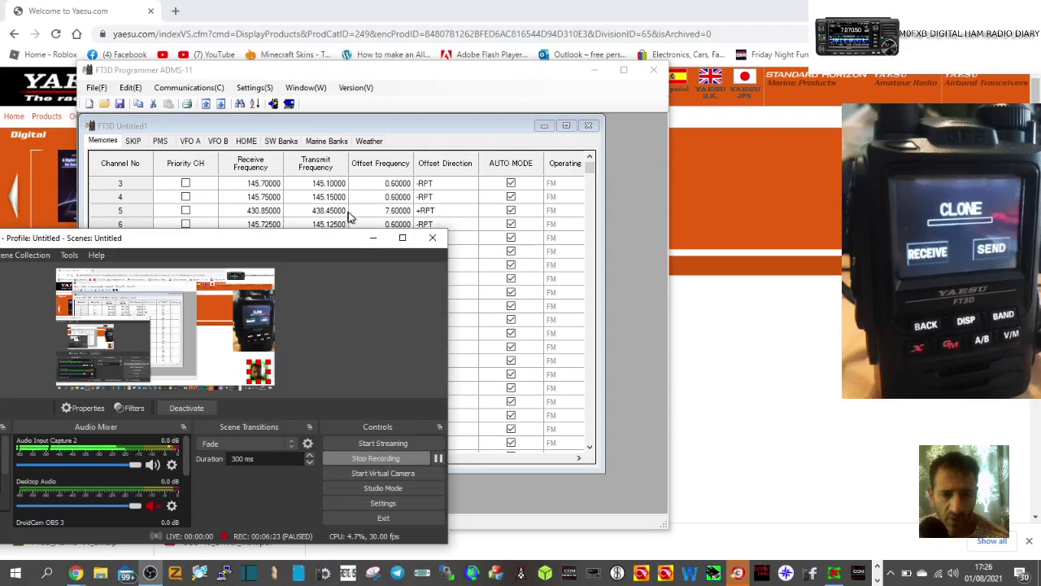
click(371, 244)
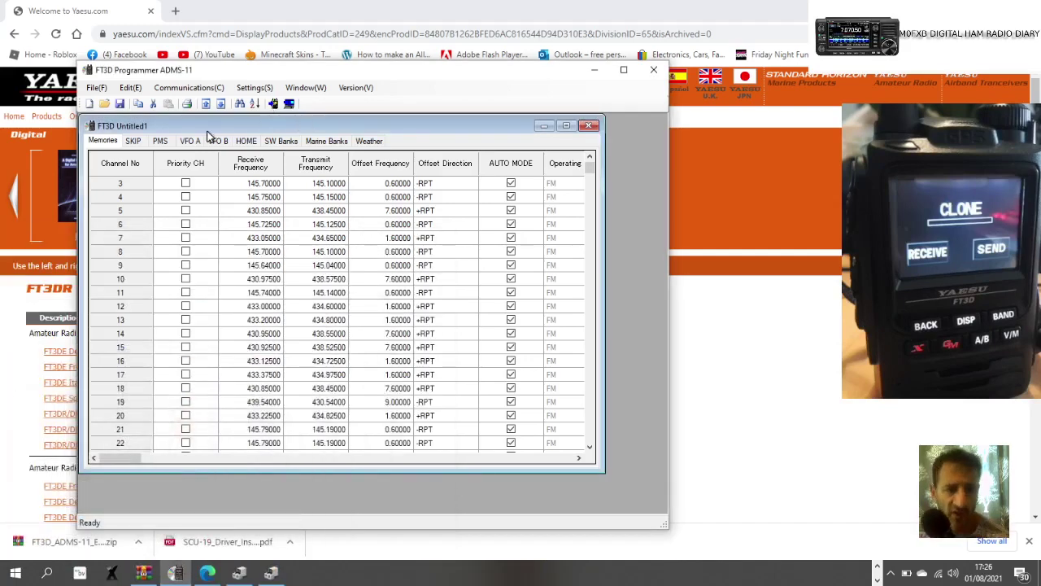
Send the channel data to the FT3D radio again while it is waiting to receive in clone mode.
click(203, 88)
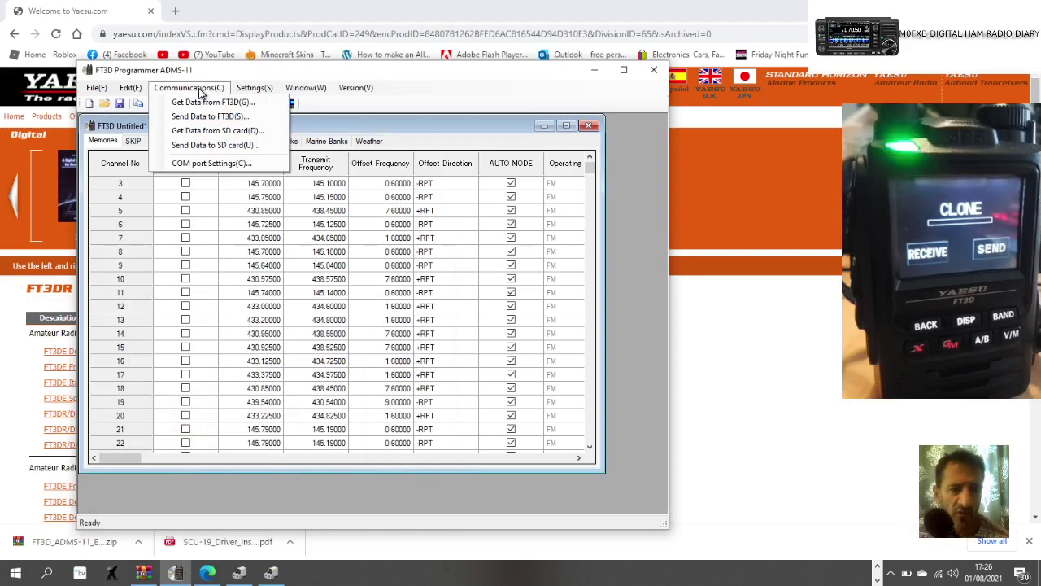
click(199, 117)
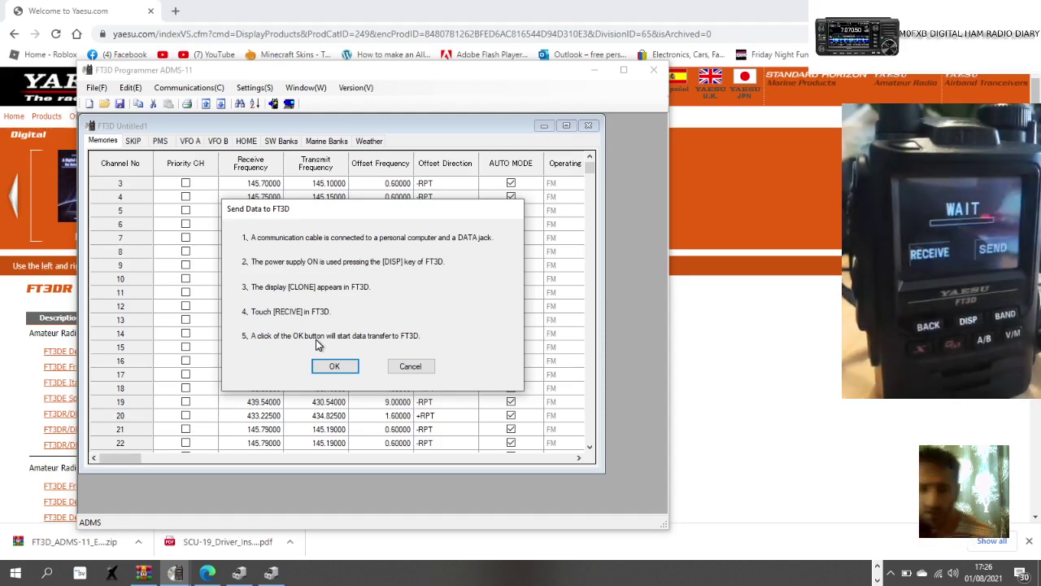
click(340, 367)
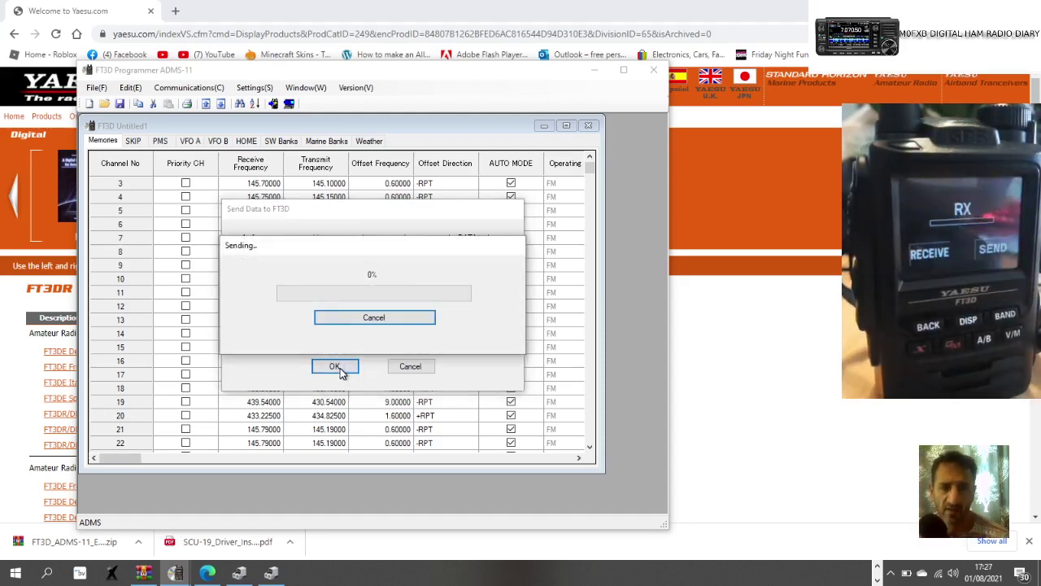